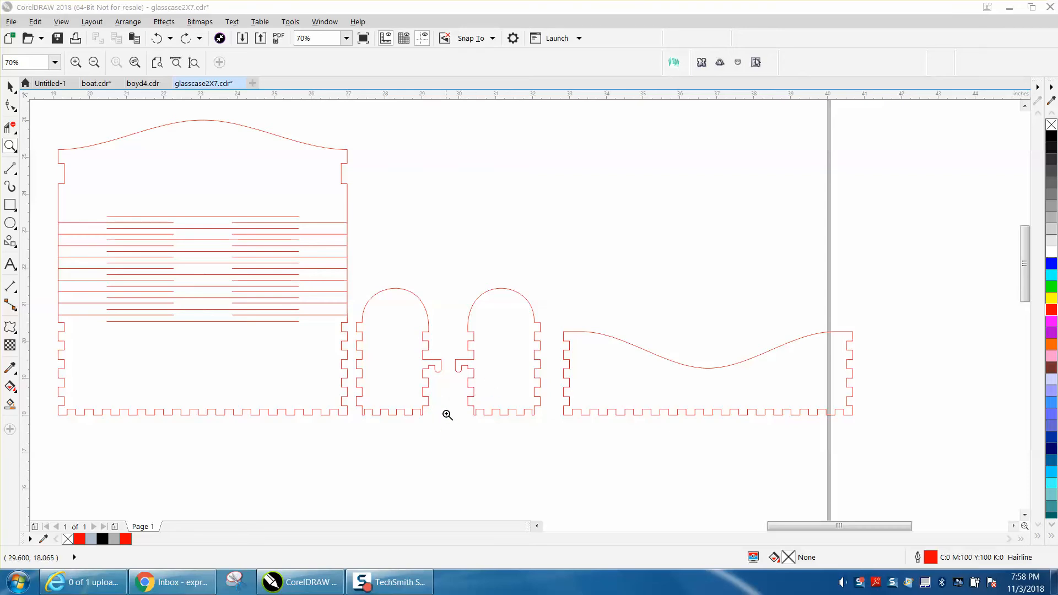
# Step: Select the inner nodes of the notches along the left edge of the right-hand copy of the large panel
pyautogui.click(440, 421)
pyautogui.scroll(-2, 444, 423)
pyautogui.scroll(-2, 446, 425)
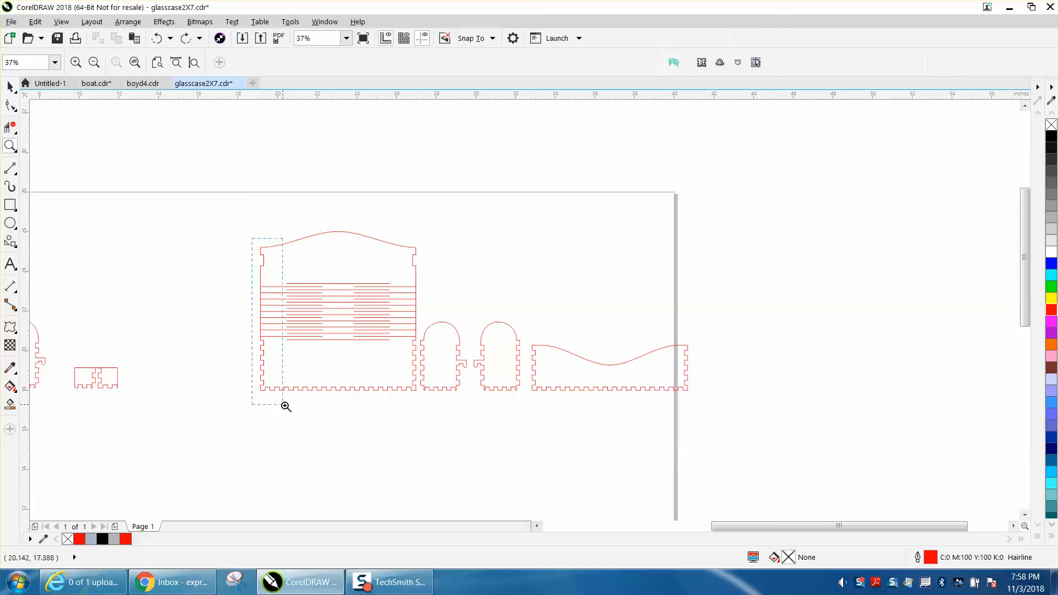
pyautogui.scroll(3, 281, 400)
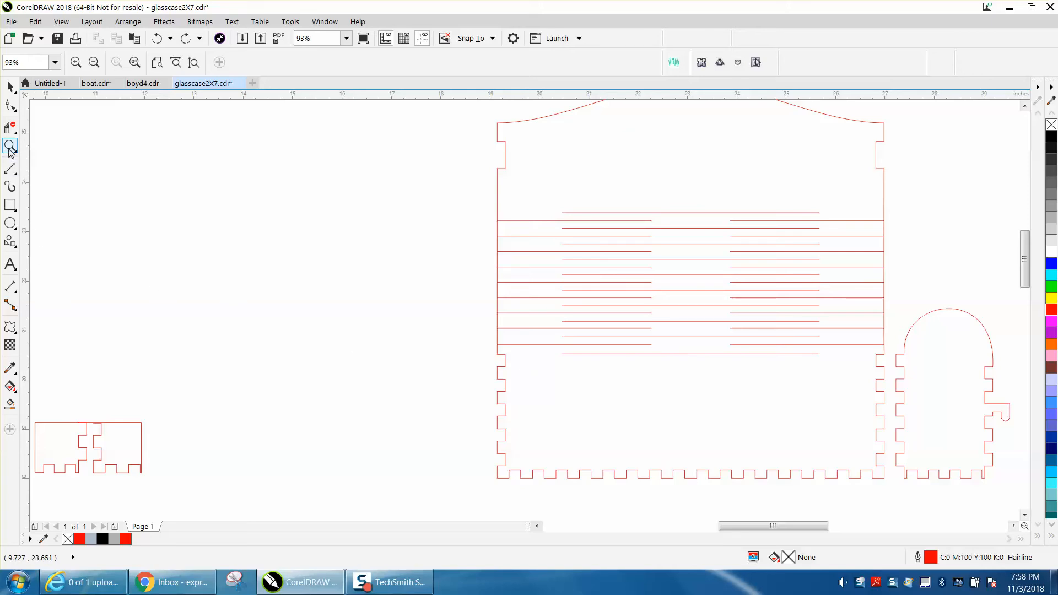
pyautogui.moveTo(480, 117); pyautogui.dragTo(537, 482)
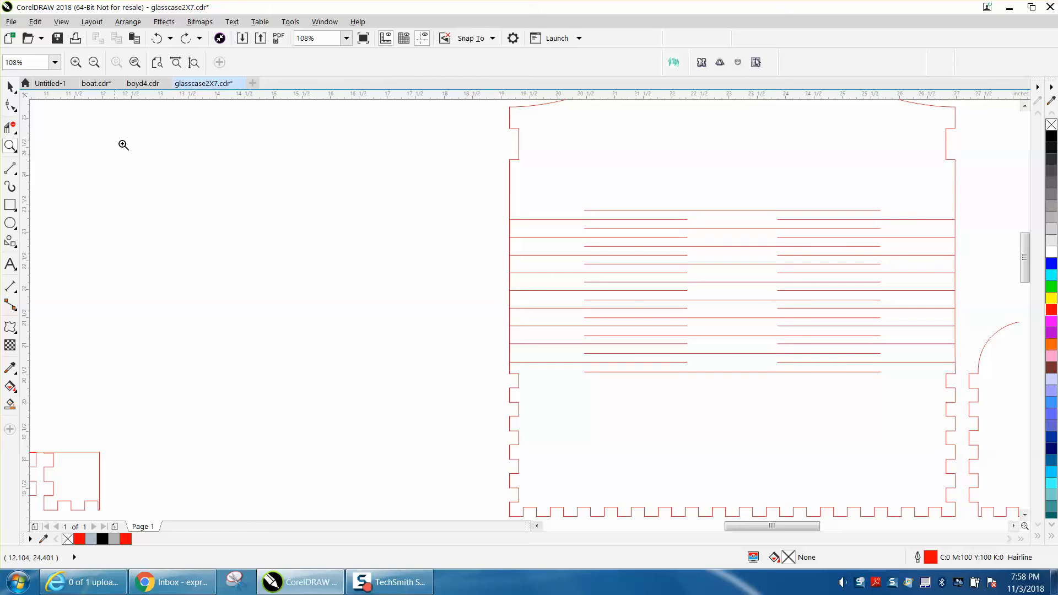
pyautogui.click(12, 105)
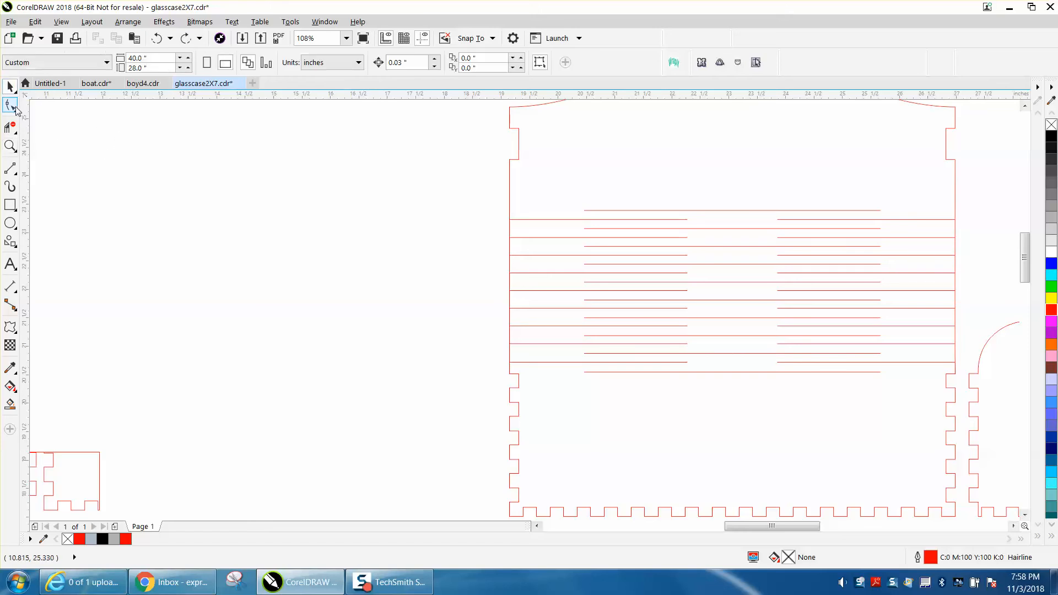
pyautogui.click(511, 130)
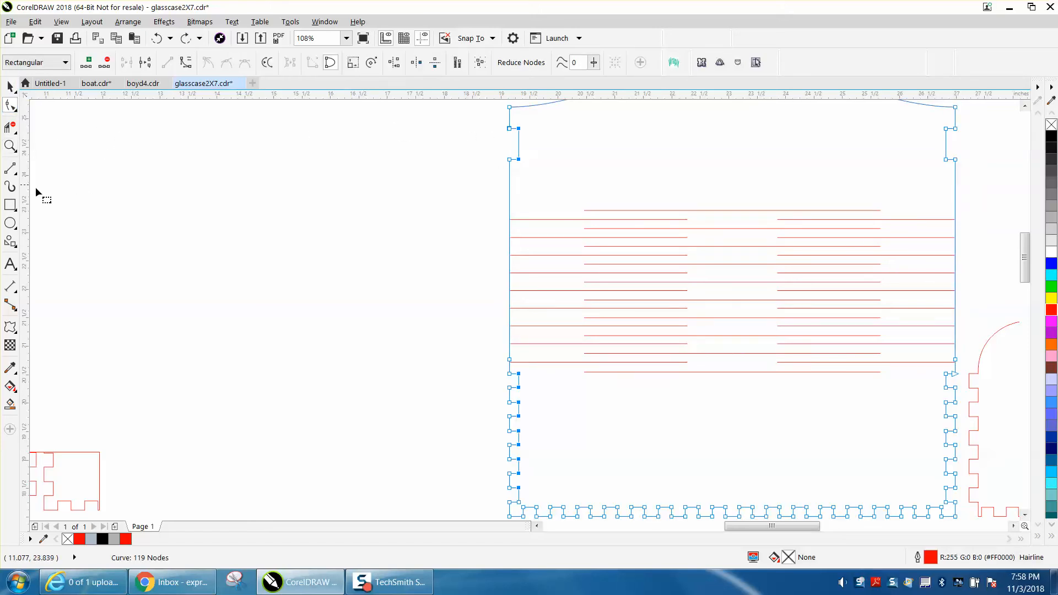
# Step: Measure the depth of a notch on the large panel's left edge with a dimension, and delete that dimension
pyautogui.click(15, 291)
pyautogui.click(32, 289)
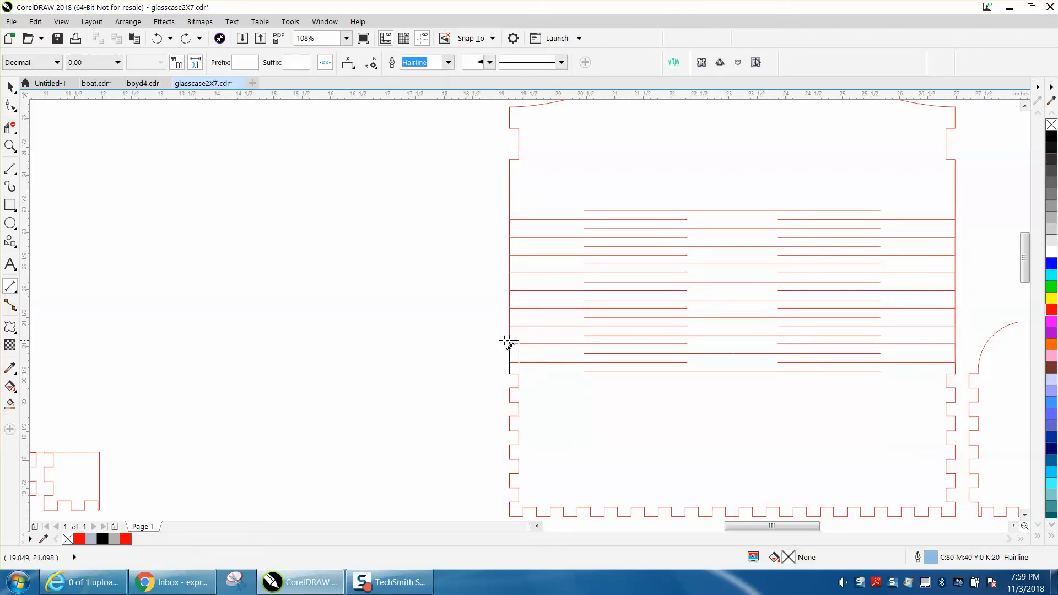
pyautogui.hotkey('ctrl', 'shift', 'z')
pyautogui.click(10, 145)
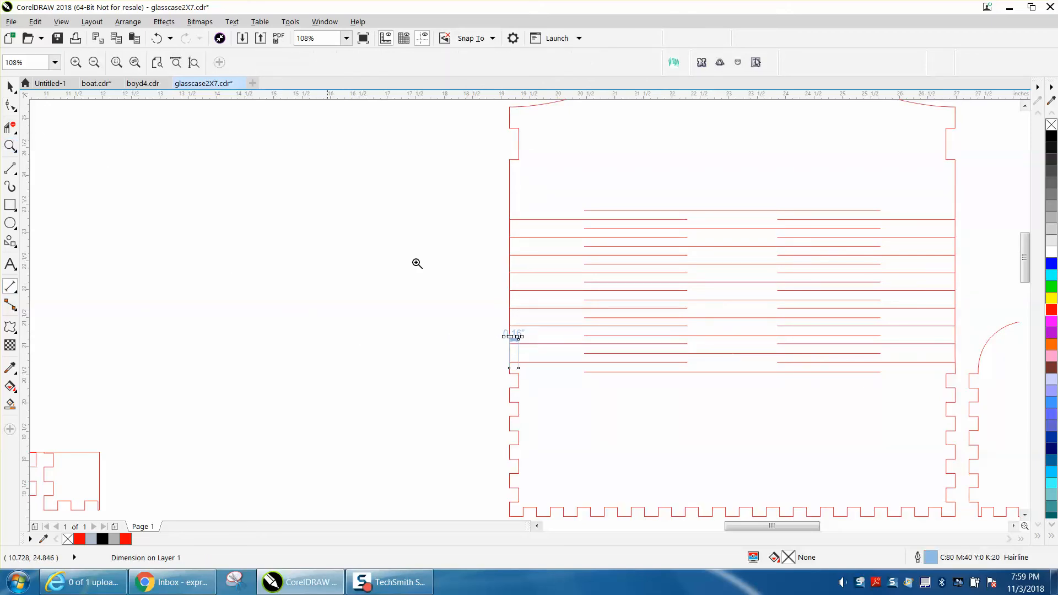
pyautogui.moveTo(512, 347); pyautogui.dragTo(548, 355)
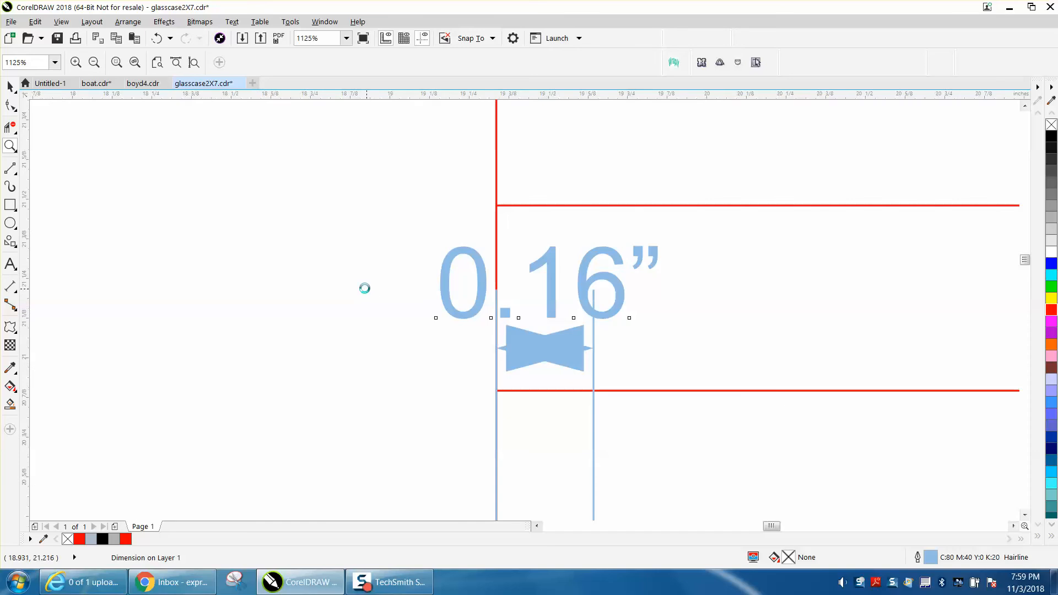
pyautogui.rightClick(362, 288)
pyautogui.click(9, 86)
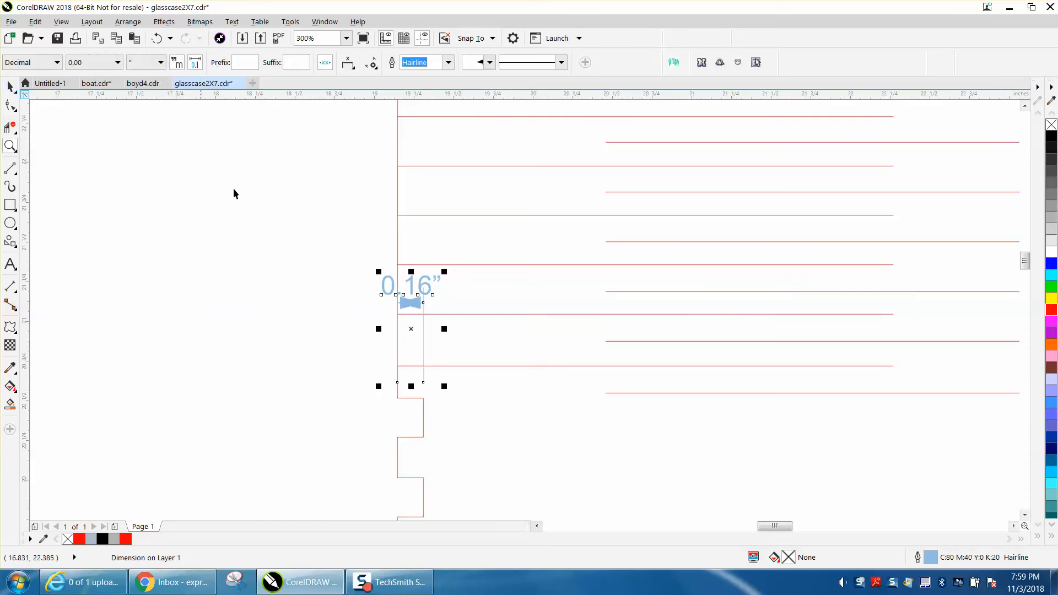
pyautogui.press('Delete')
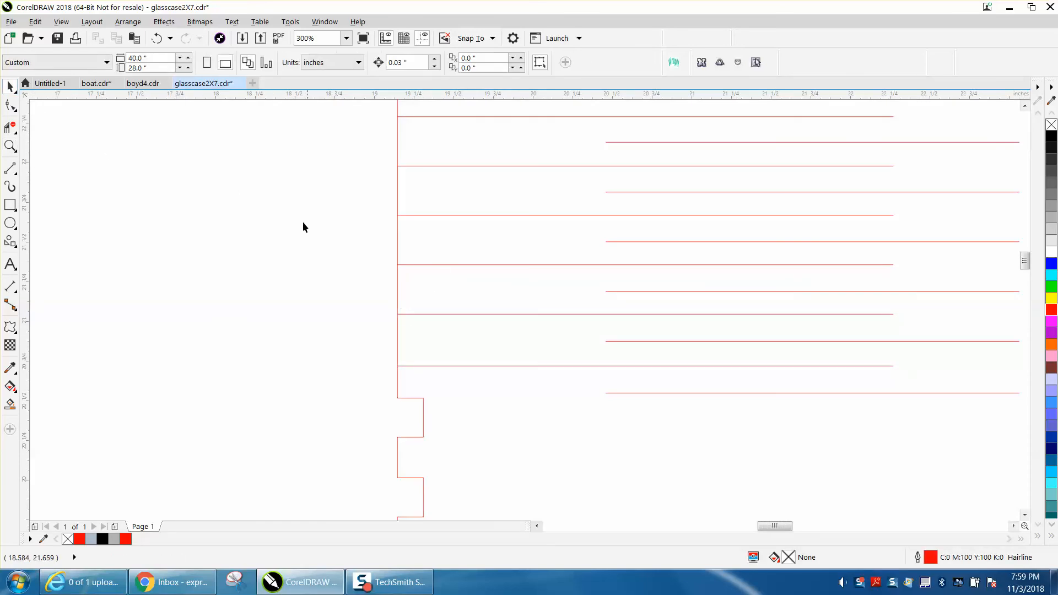
# Step: Examine the notches along the left edge of the right-hand large panel and the neighbouring case parts
pyautogui.scroll(-1, 295, 228)
pyautogui.scroll(-2, 296, 233)
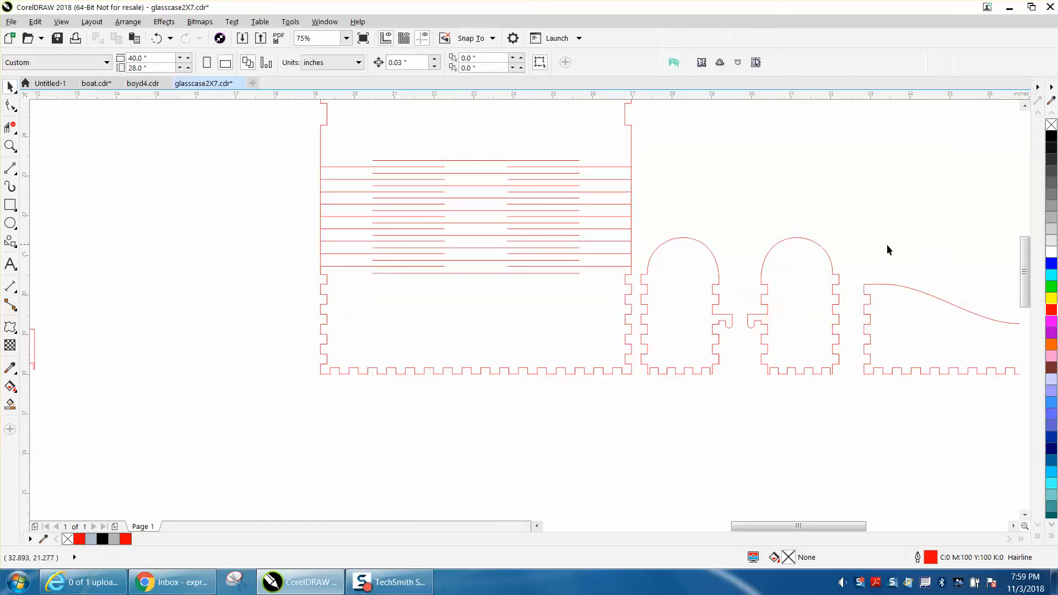
pyautogui.scroll(3, 1023, 261)
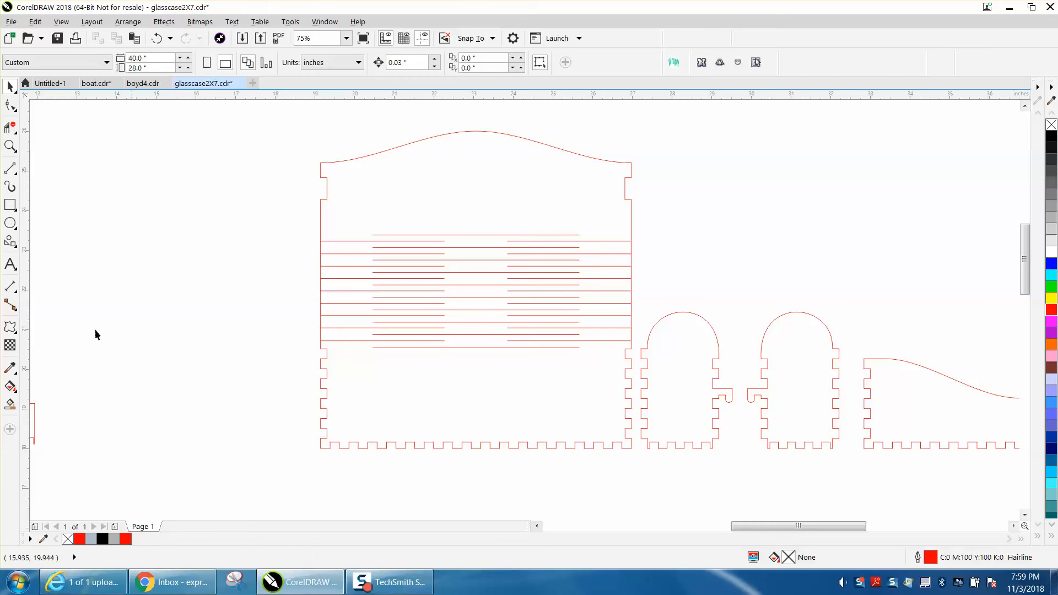
pyautogui.click(10, 146)
pyautogui.moveTo(266, 323); pyautogui.dragTo(447, 460)
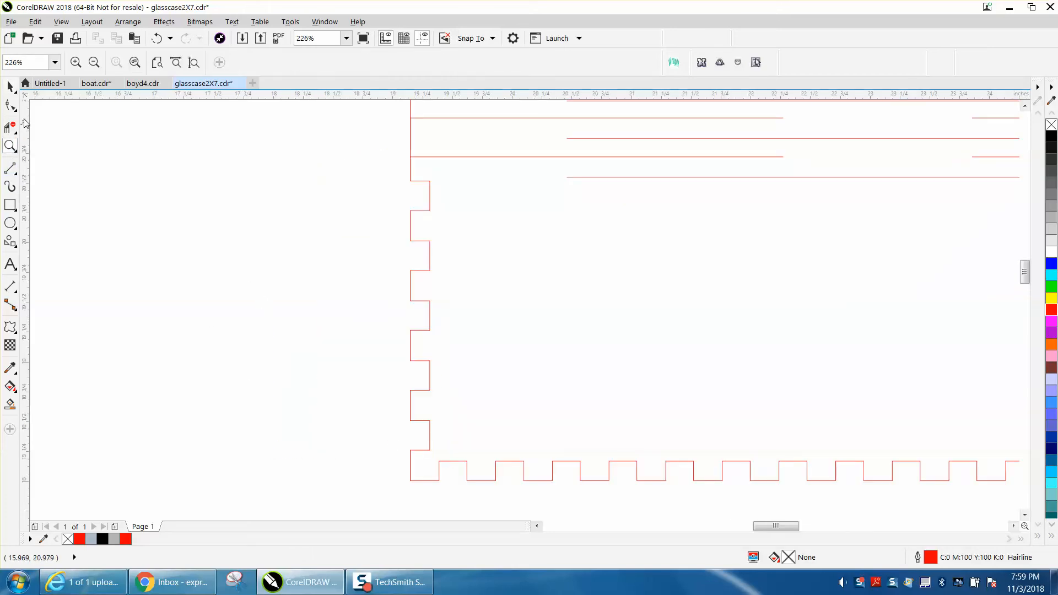
pyautogui.click(10, 105)
pyautogui.scroll(-3, 467, 215)
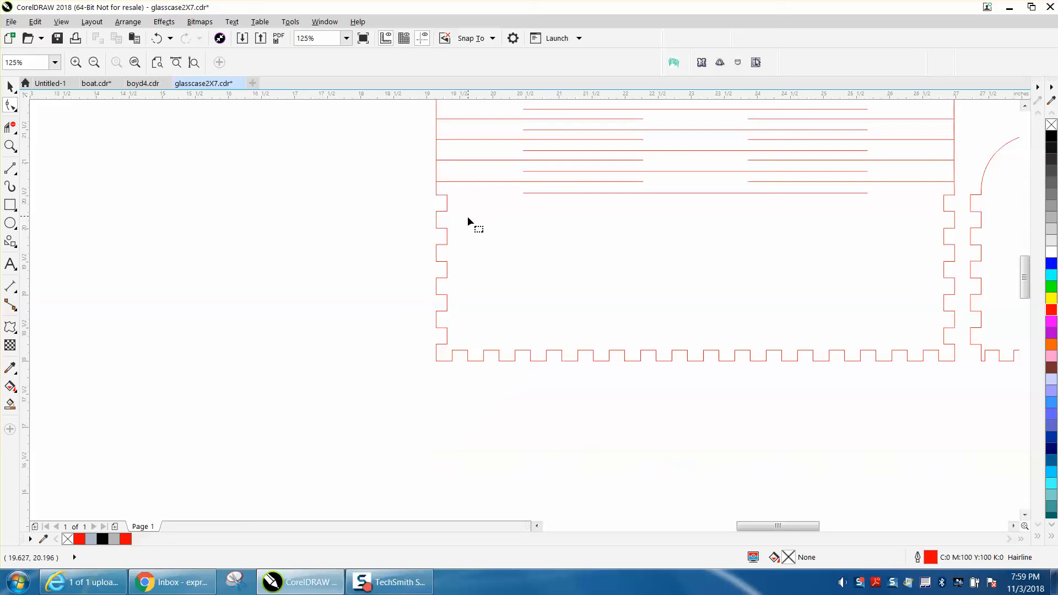
pyautogui.scroll(-4, 467, 216)
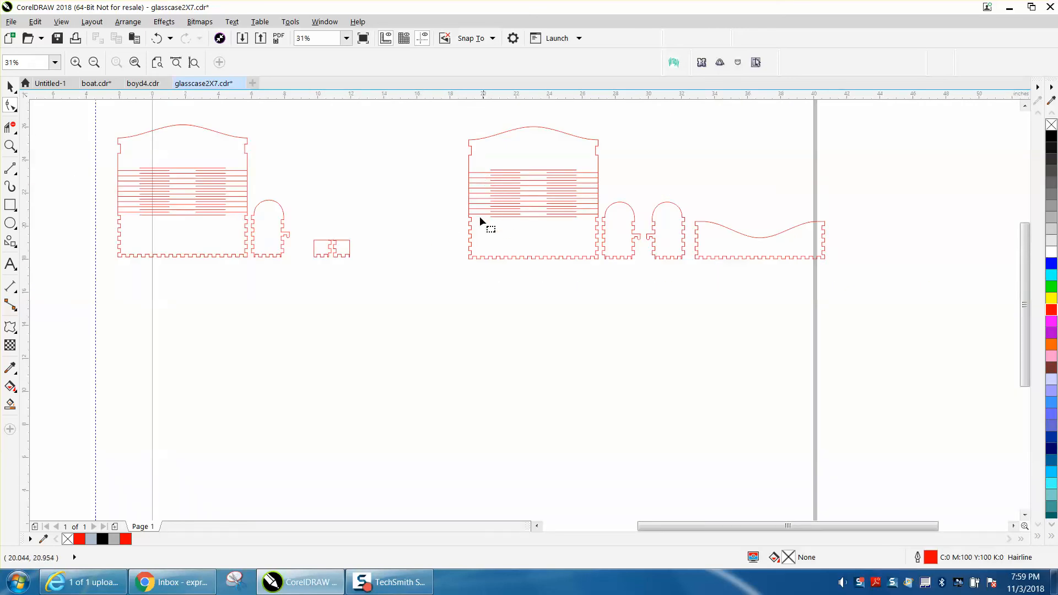
pyautogui.click(10, 146)
pyautogui.moveTo(455, 213); pyautogui.dragTo(499, 276)
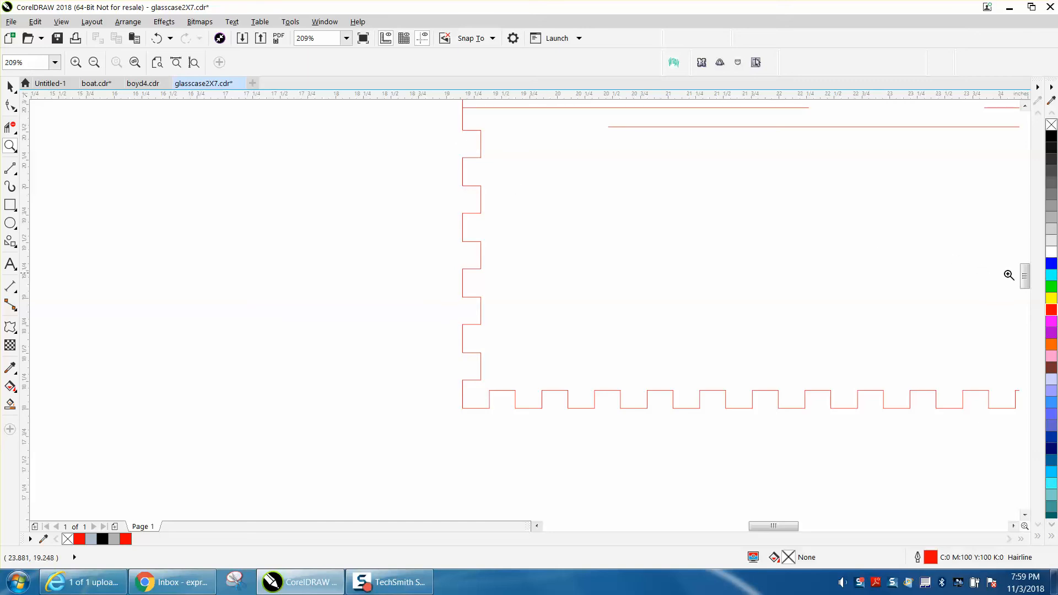
pyautogui.moveTo(1023, 280); pyautogui.dragTo(1025, 277)
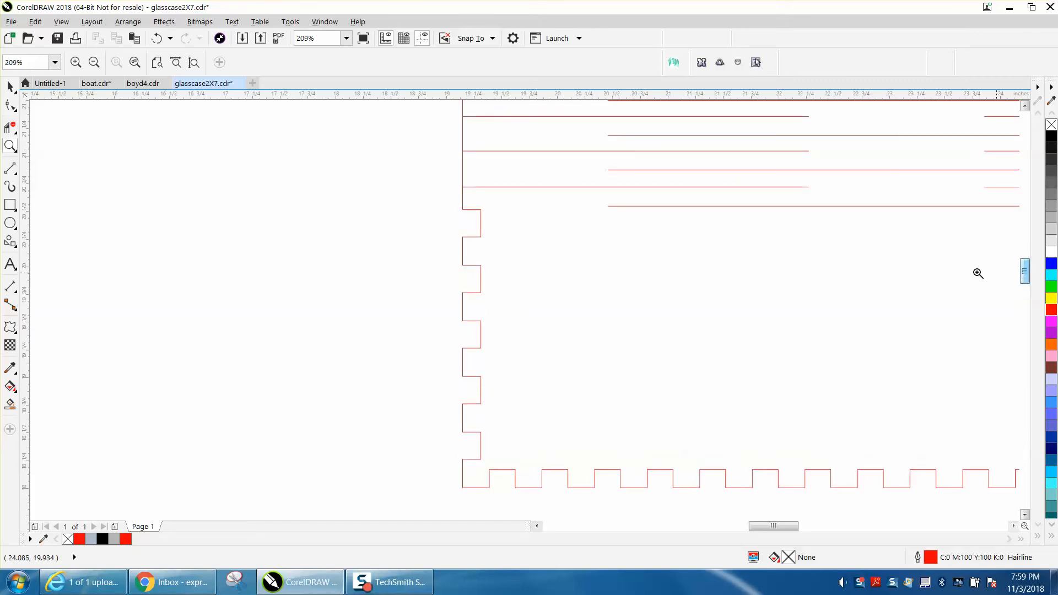
pyautogui.rightClick(777, 263)
pyautogui.rightClick(776, 261)
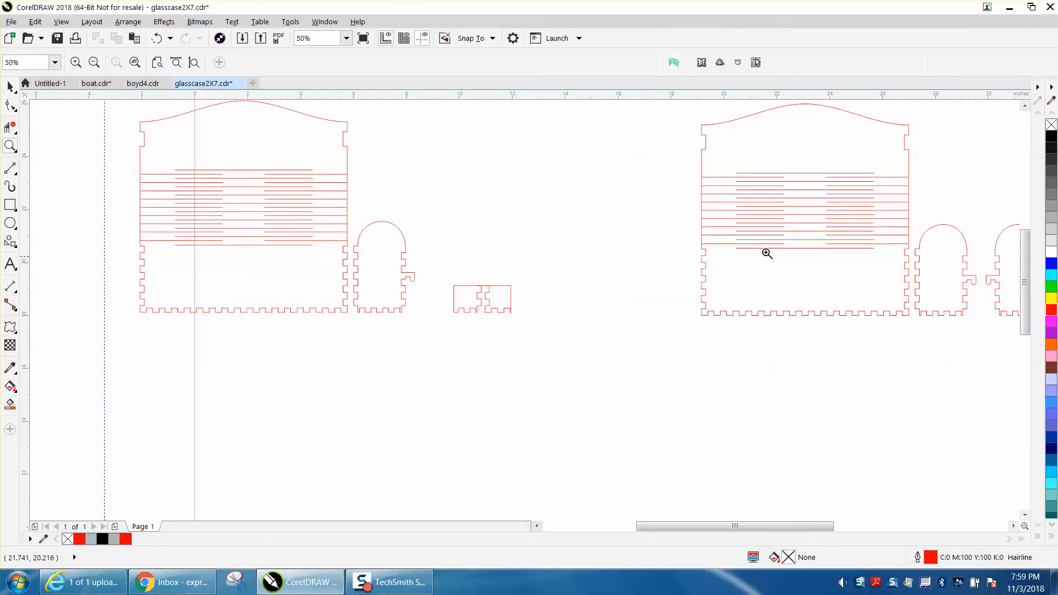
pyautogui.moveTo(689, 117); pyautogui.dragTo(744, 321)
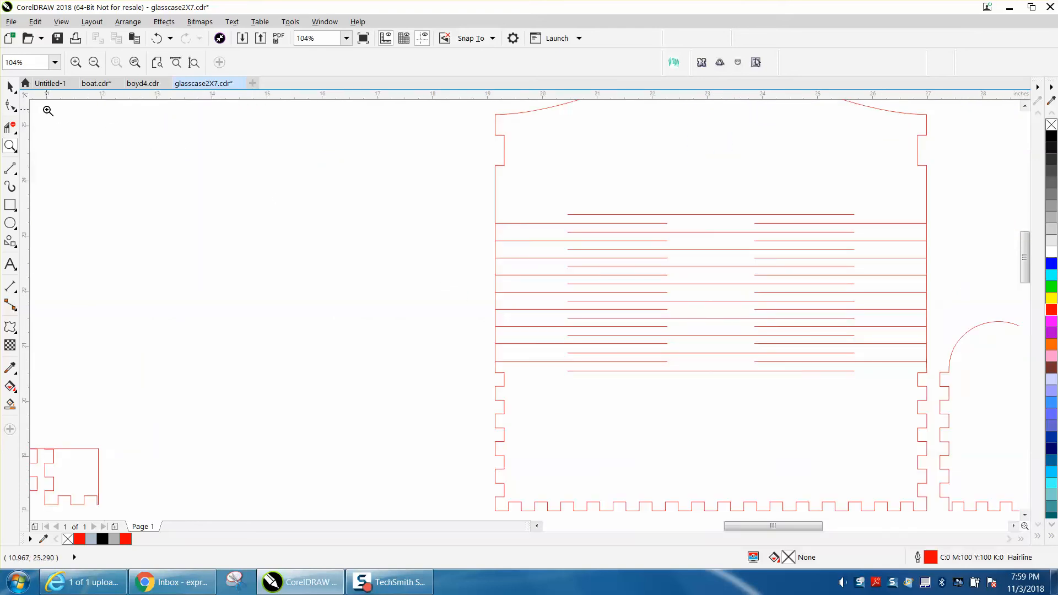
# Step: Check the document's nudge distance with the large panel deselected
pyautogui.click(11, 105)
pyautogui.click(504, 141)
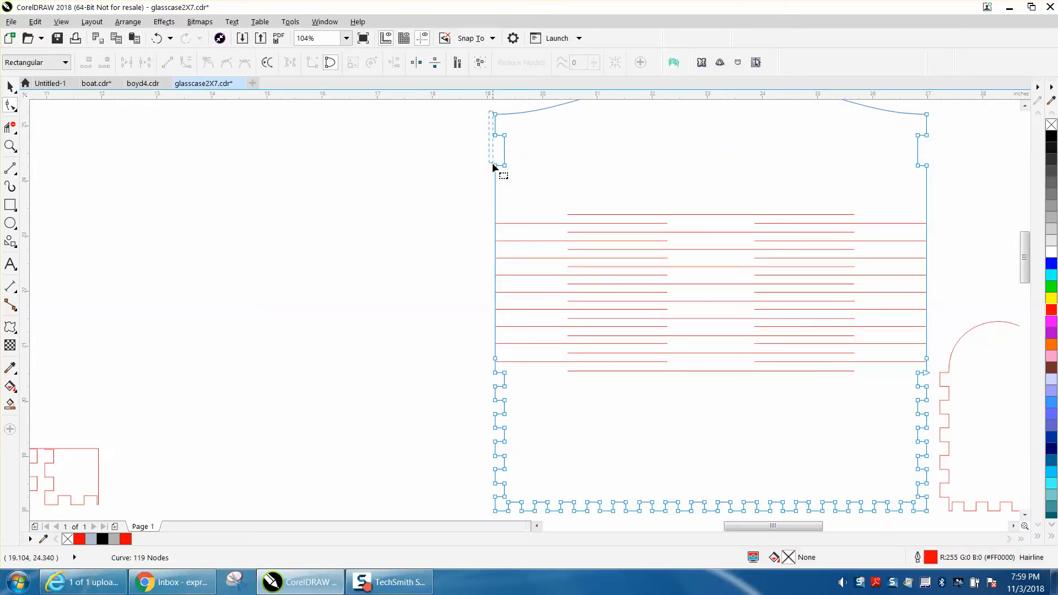
pyautogui.click(10, 86)
pyautogui.click(101, 135)
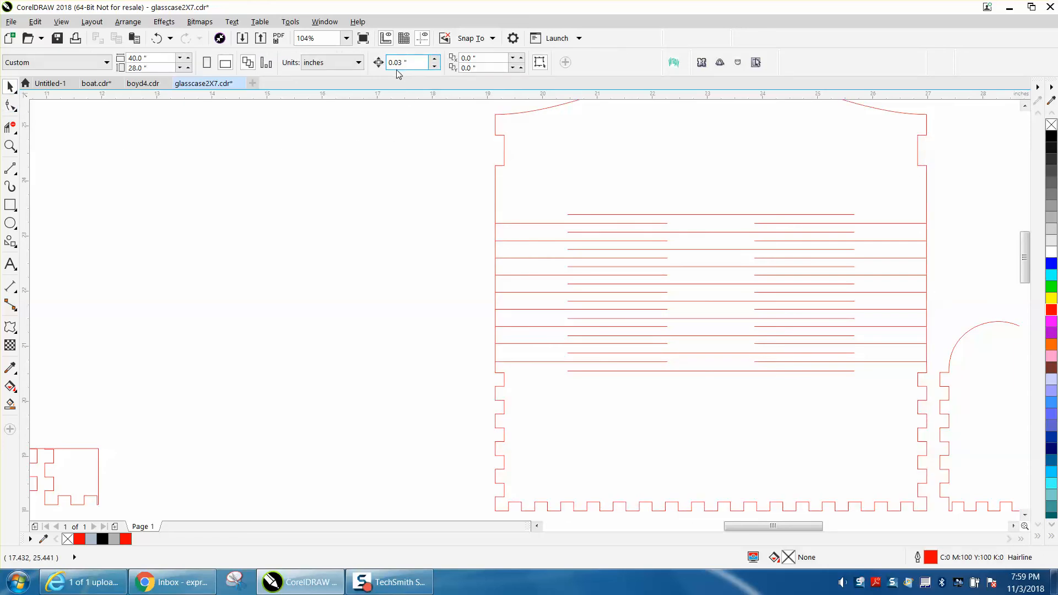
# Step: Nudge the three outer nodes around the large panel's upper-left notch 0.03 inch to the right
pyautogui.click(10, 144)
pyautogui.moveTo(469, 108); pyautogui.dragTo(532, 183)
pyautogui.click(10, 104)
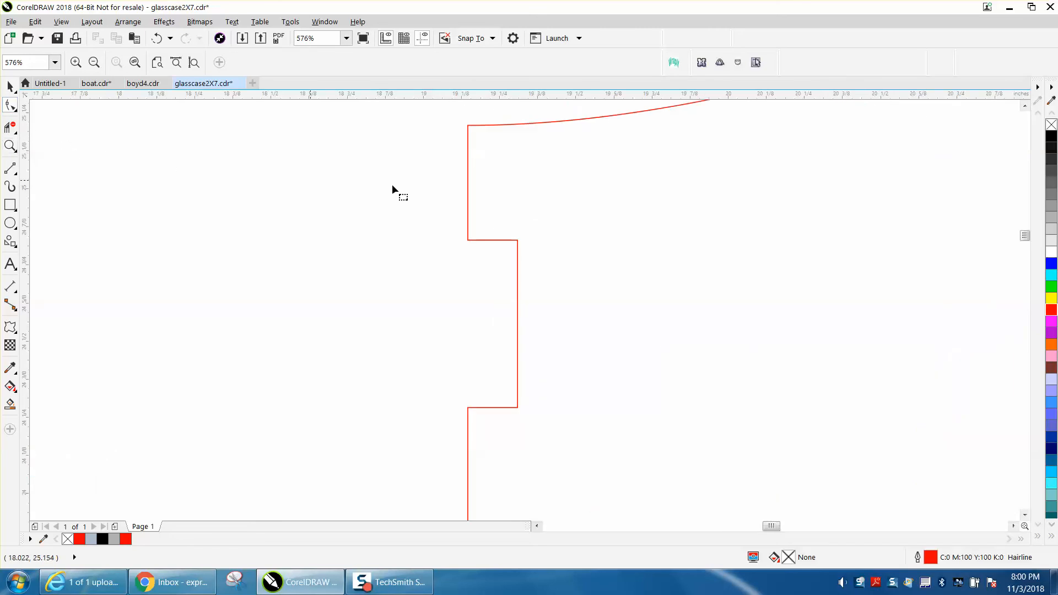
pyautogui.click(469, 154)
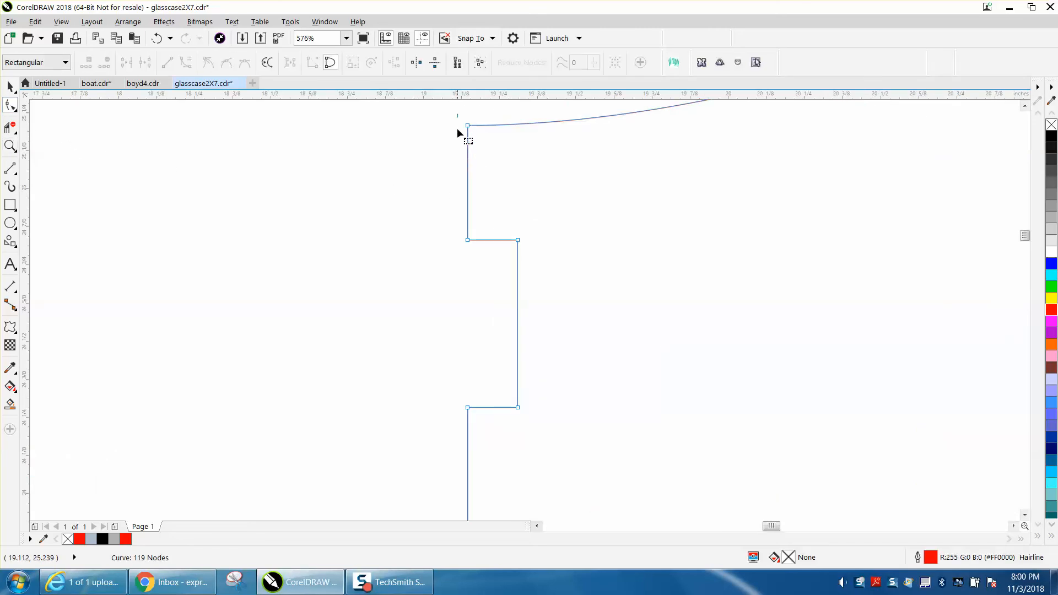
pyautogui.moveTo(455, 275); pyautogui.dragTo(488, 418)
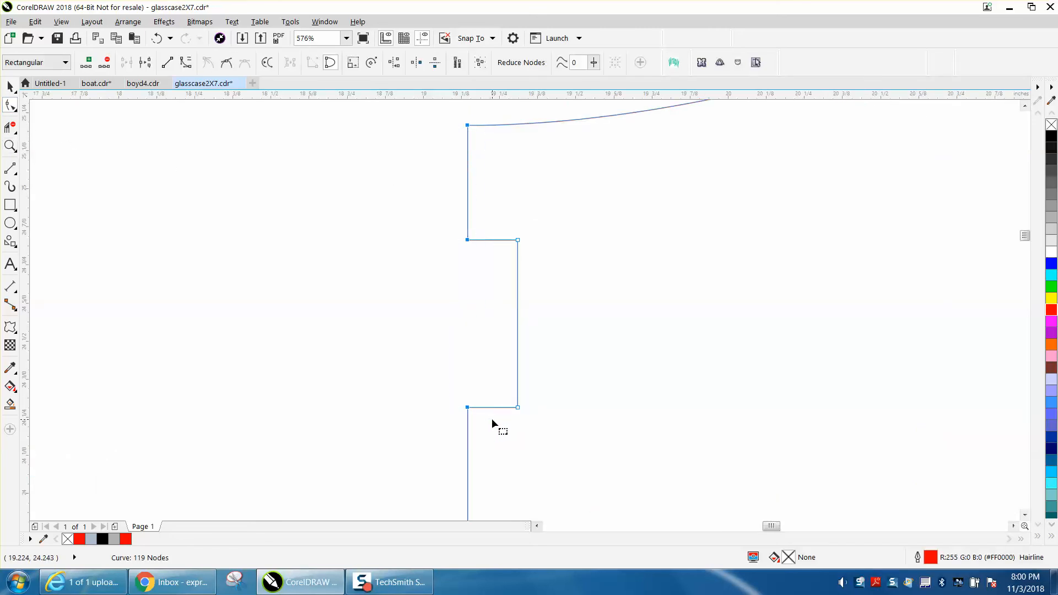
pyautogui.press('Right')
# Step: Nudge the outer nodes of the finger joints on the large panel's lower left edge, including the corner, 0.03 inch right
pyautogui.scroll(-2, 438, 326)
pyautogui.scroll(-1, 439, 322)
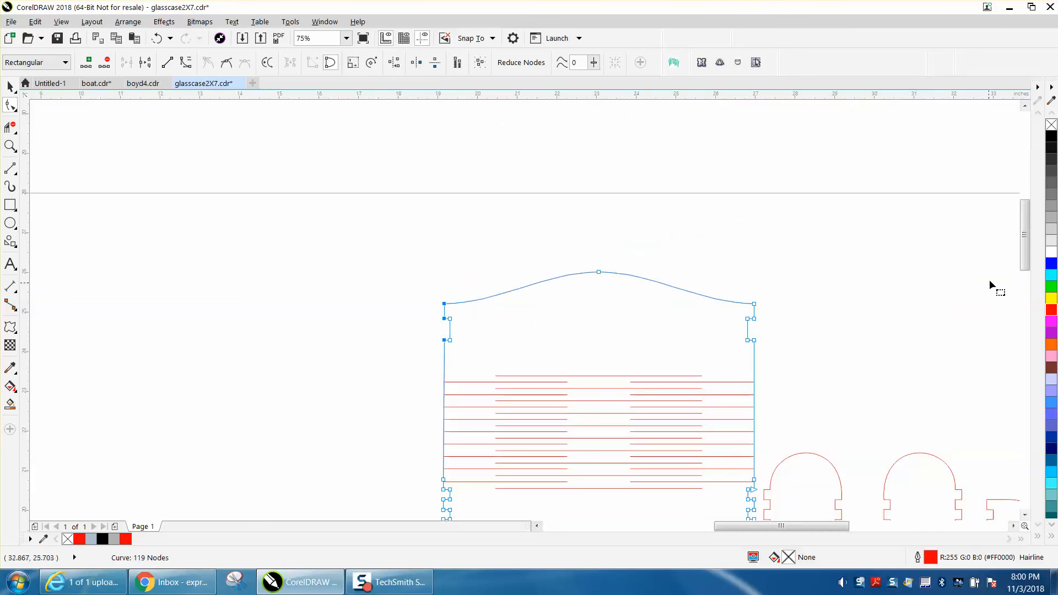
pyautogui.moveTo(1024, 257); pyautogui.dragTo(1027, 293)
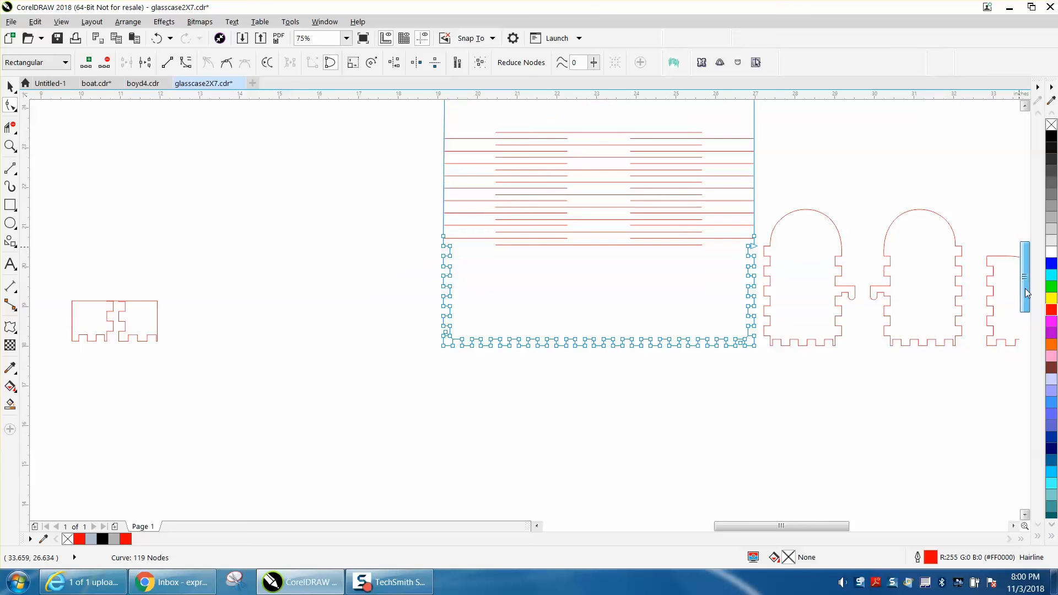
pyautogui.click(10, 146)
pyautogui.moveTo(387, 232); pyautogui.dragTo(524, 370)
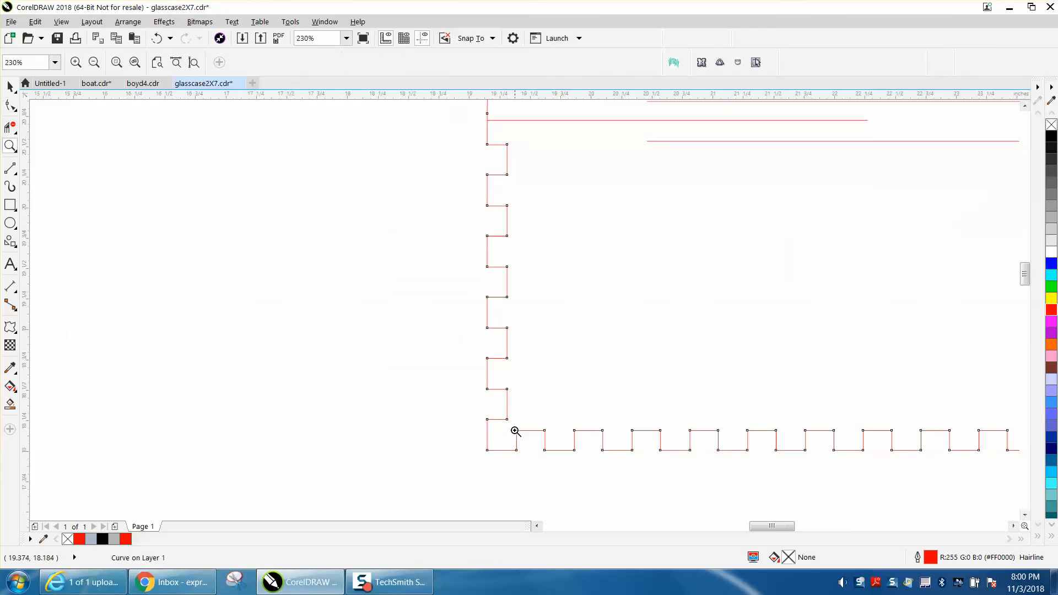
pyautogui.click(10, 105)
pyautogui.moveTo(478, 104); pyautogui.dragTo(485, 385)
pyautogui.moveTo(486, 448); pyautogui.dragTo(488, 451)
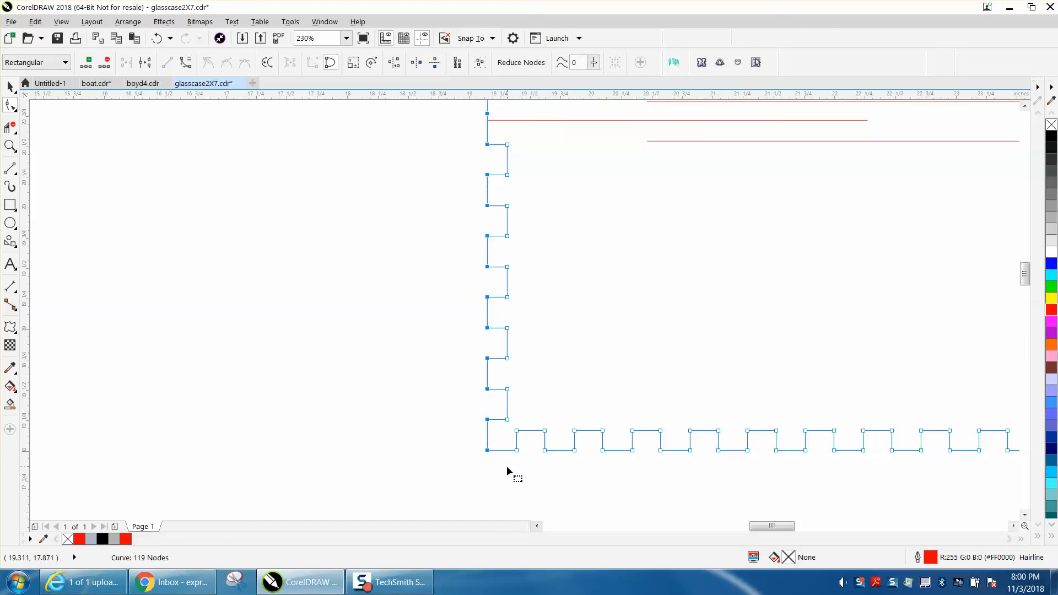
pyautogui.press('Right')
# Step: Examine where the horizontal hinge lines meet the large panel's shifted left edge
pyautogui.scroll(-3, 445, 399)
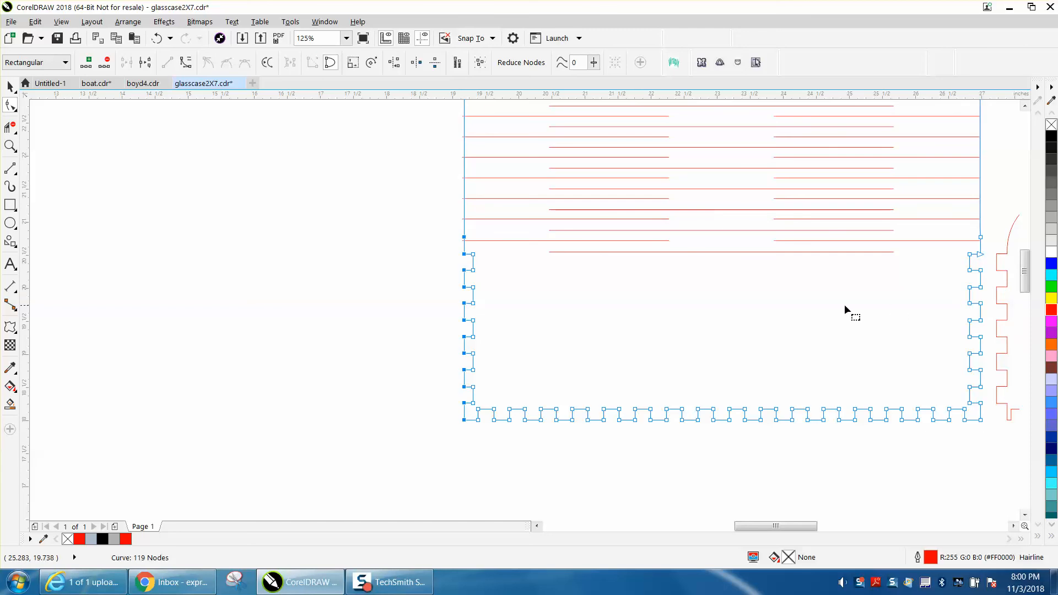
pyautogui.scroll(-2, 926, 314)
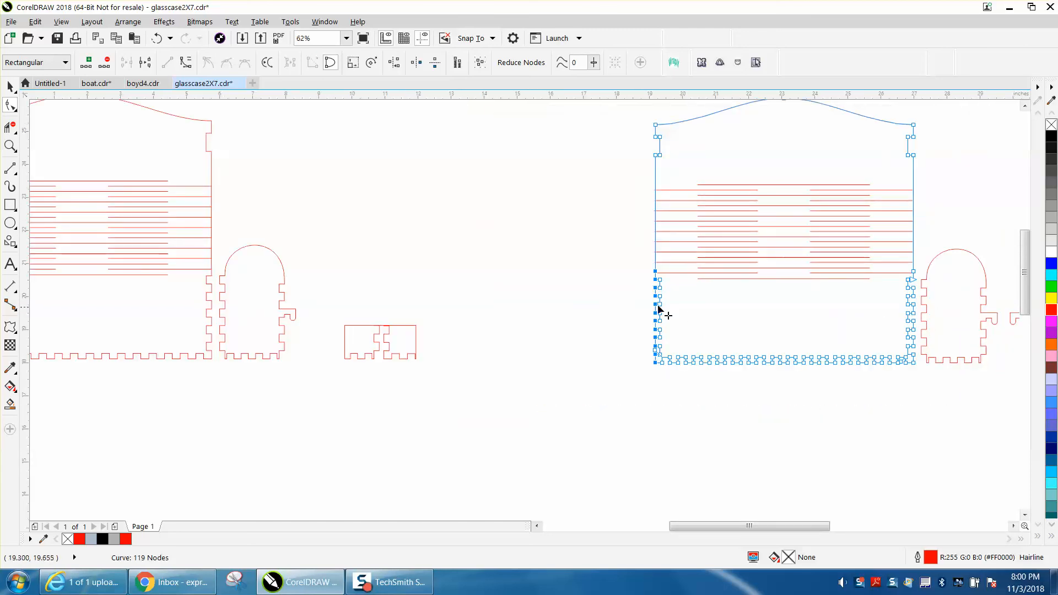
pyautogui.click(10, 145)
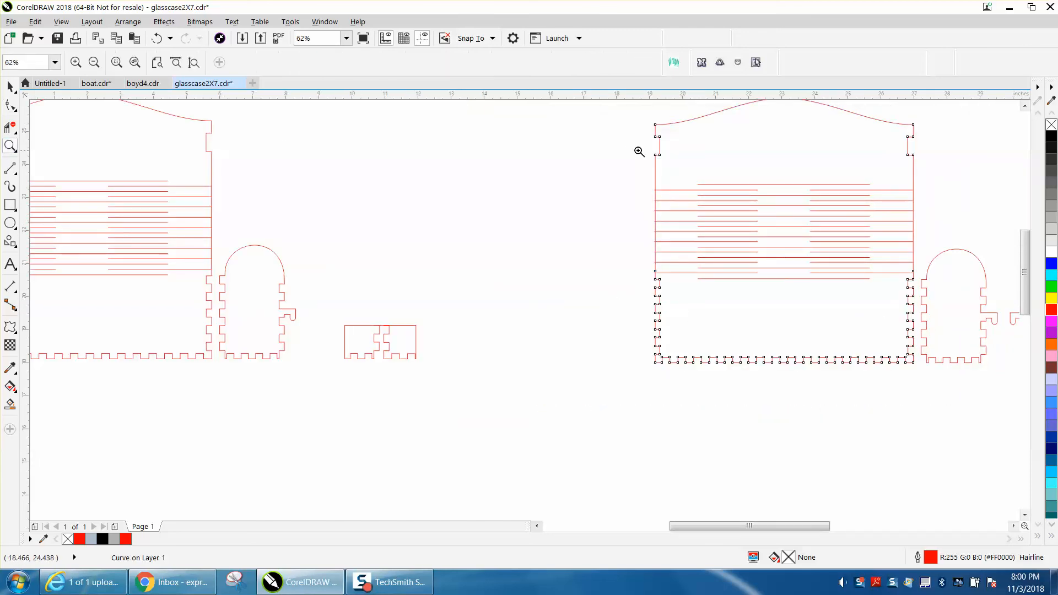
pyautogui.moveTo(649, 118); pyautogui.dragTo(684, 383)
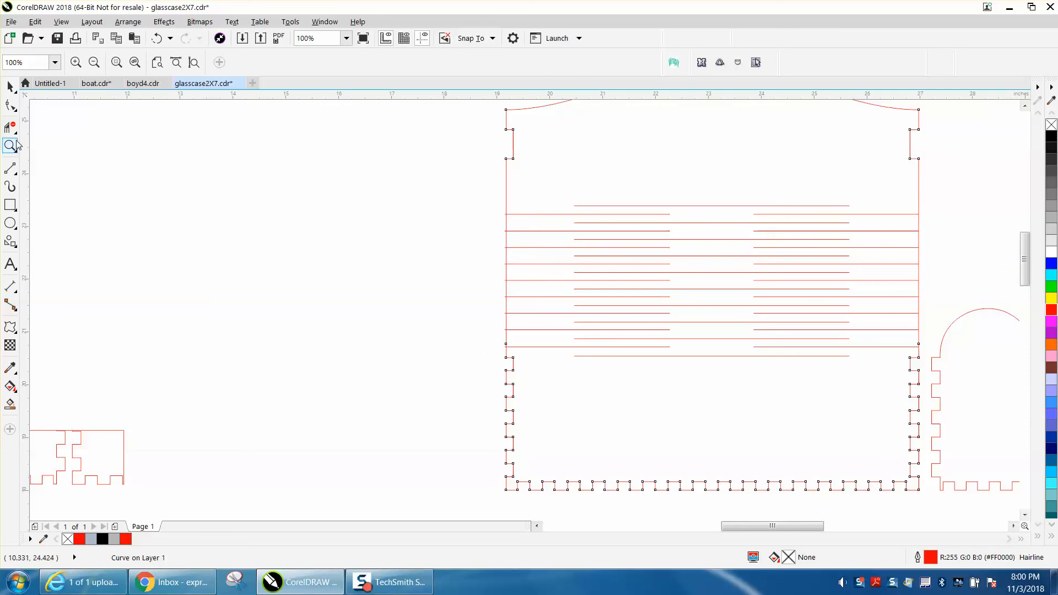
pyautogui.moveTo(470, 181); pyautogui.dragTo(523, 233)
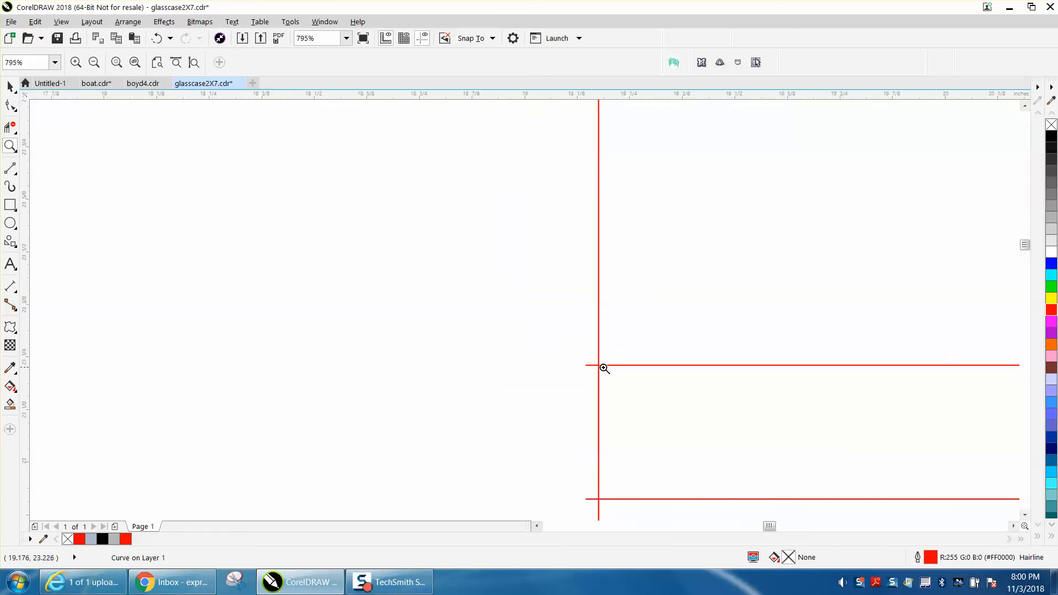
pyautogui.scroll(-2, 493, 261)
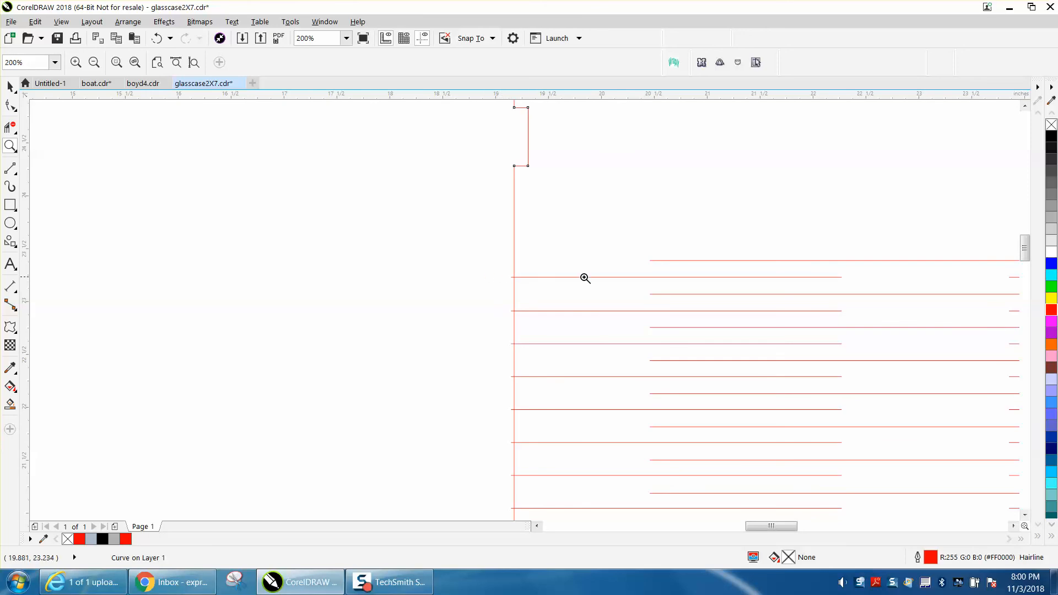
pyautogui.scroll(-1, 480, 263)
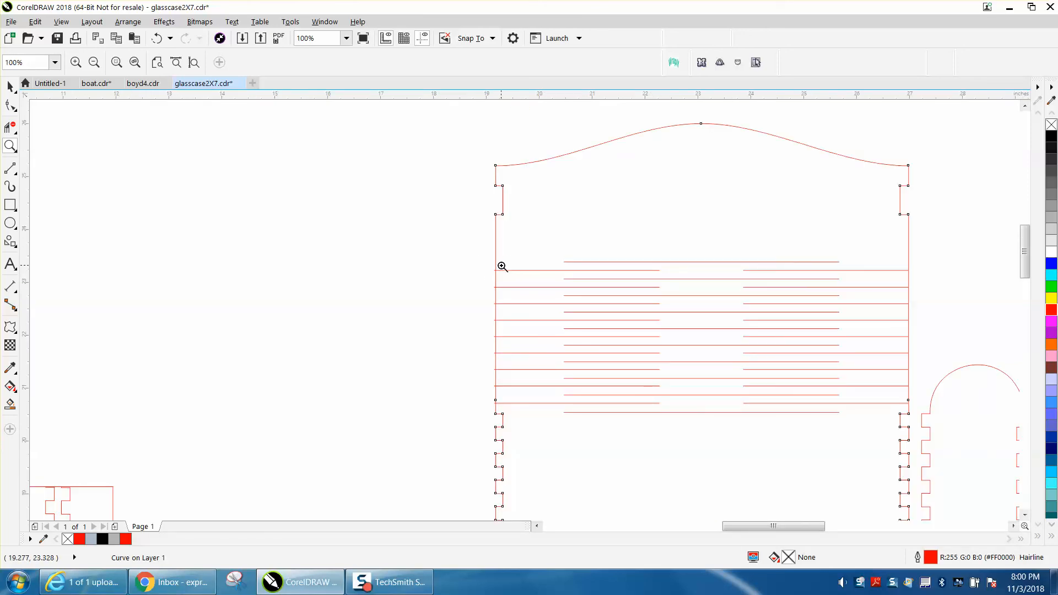
# Step: Add a parallel dimension across the depth of a finger joint on the large panel's lower left edge
pyautogui.scroll(-1, 482, 259)
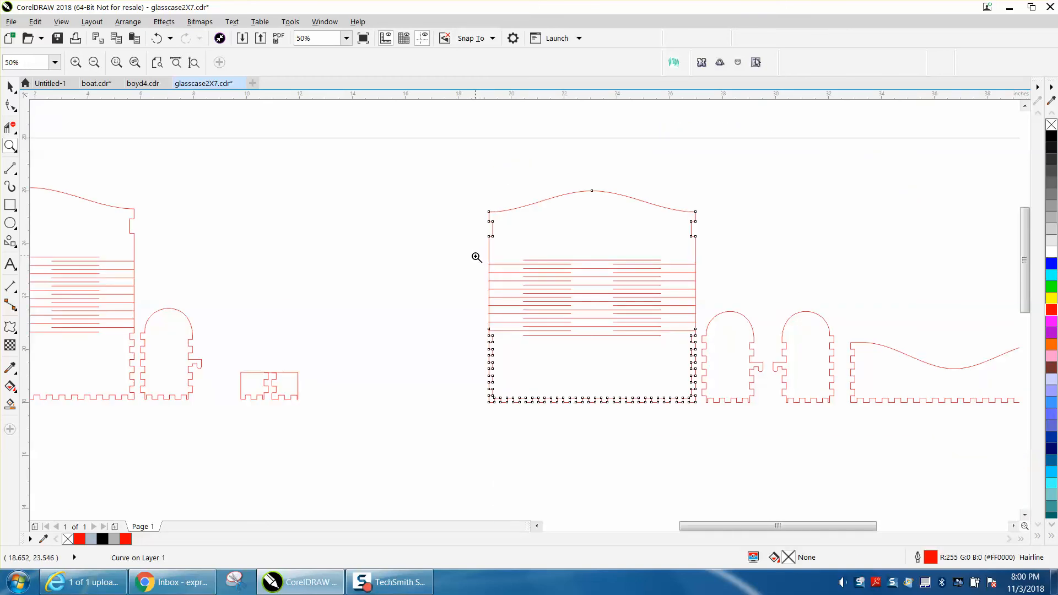
pyautogui.click(9, 87)
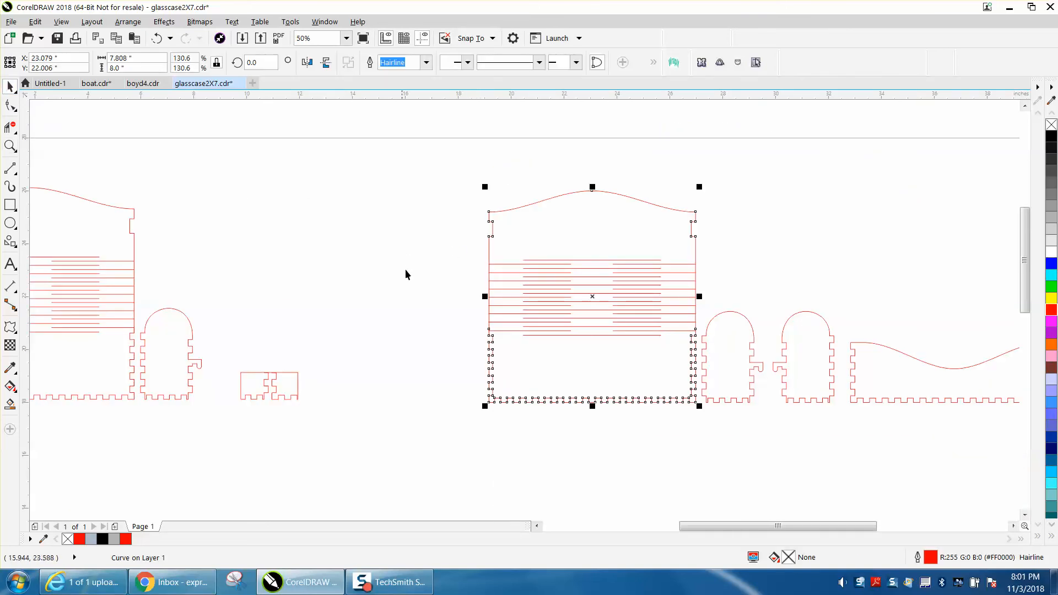
pyautogui.click(10, 145)
pyautogui.moveTo(475, 333); pyautogui.dragTo(516, 370)
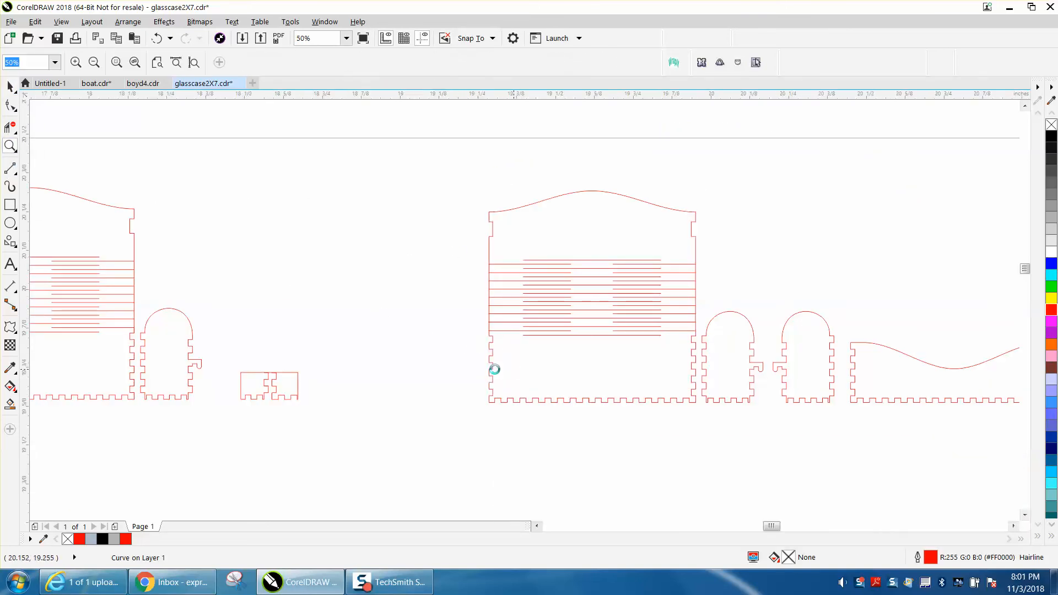
pyautogui.click(14, 289)
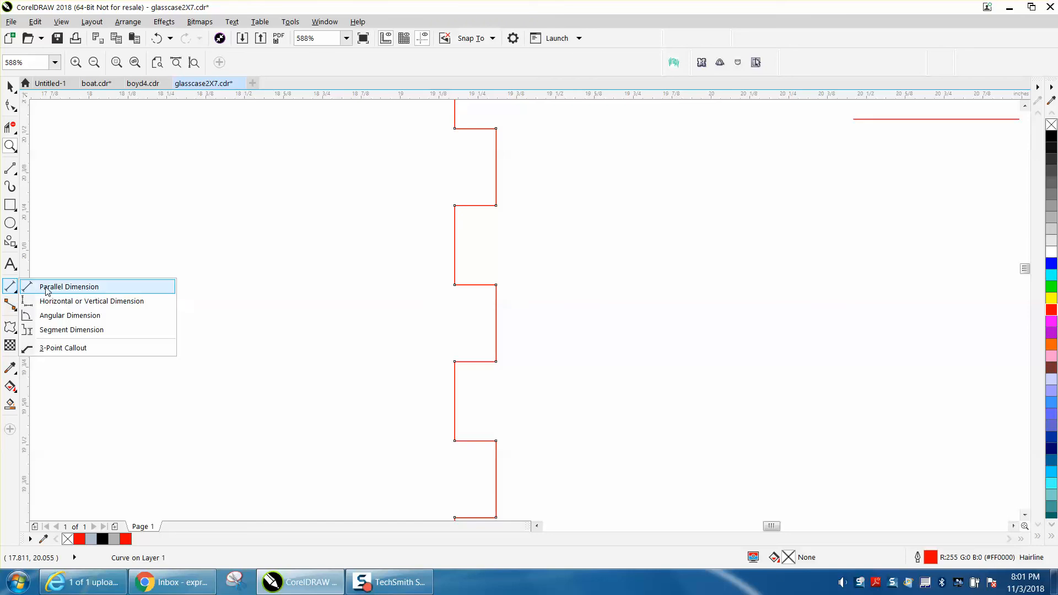
pyautogui.click(44, 286)
pyautogui.moveTo(496, 285); pyautogui.dragTo(455, 286)
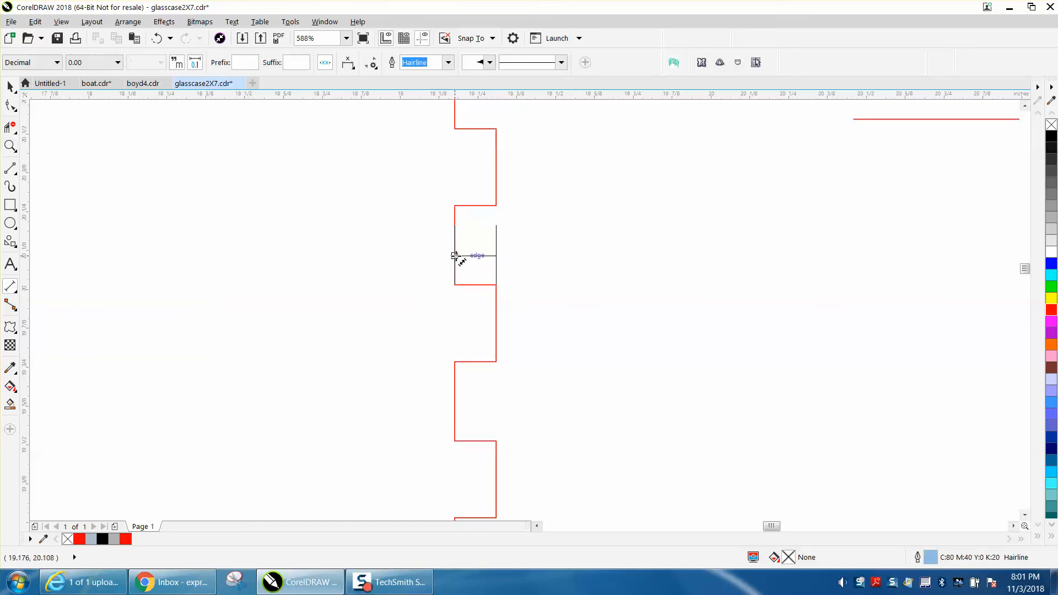
pyautogui.click(458, 256)
pyautogui.click(10, 86)
pyautogui.click(226, 143)
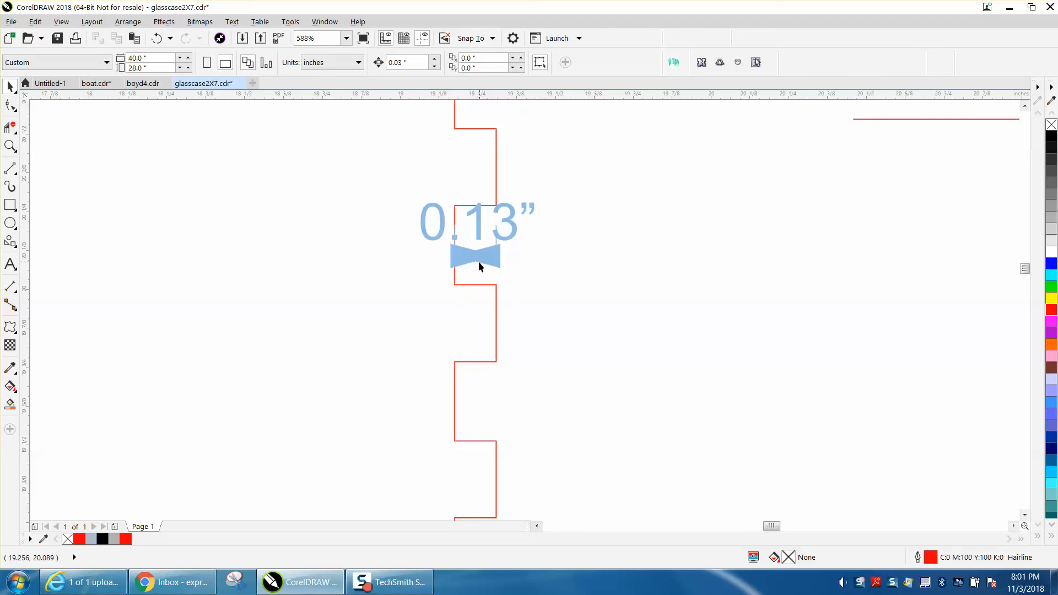
# Step: Examine the finger joints on the small pair of corner pieces and along the side and bottom edges of the large panel
pyautogui.scroll(-5, 402, 241)
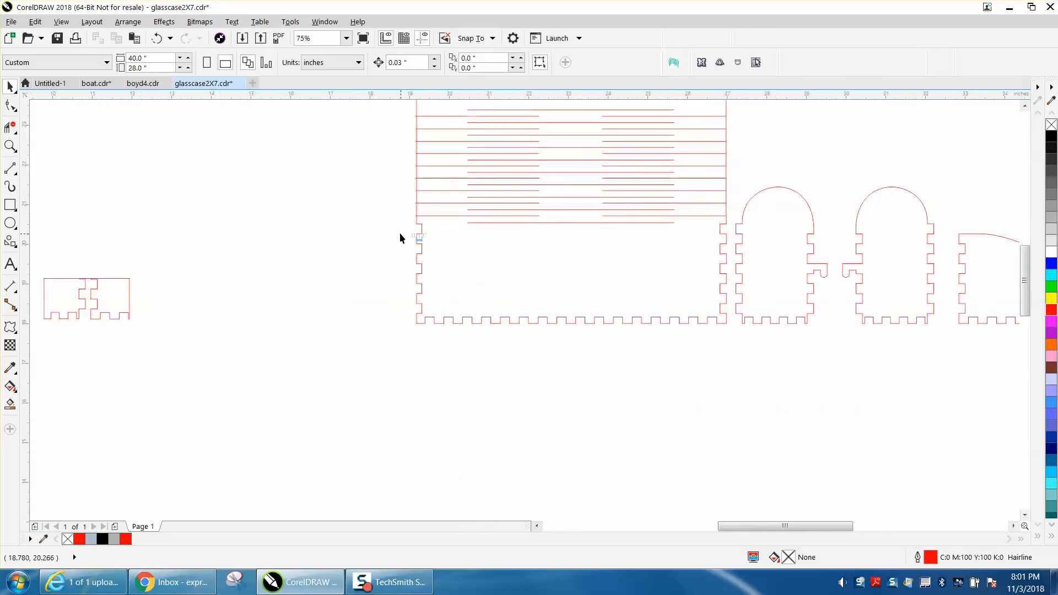
pyautogui.scroll(-1, 399, 235)
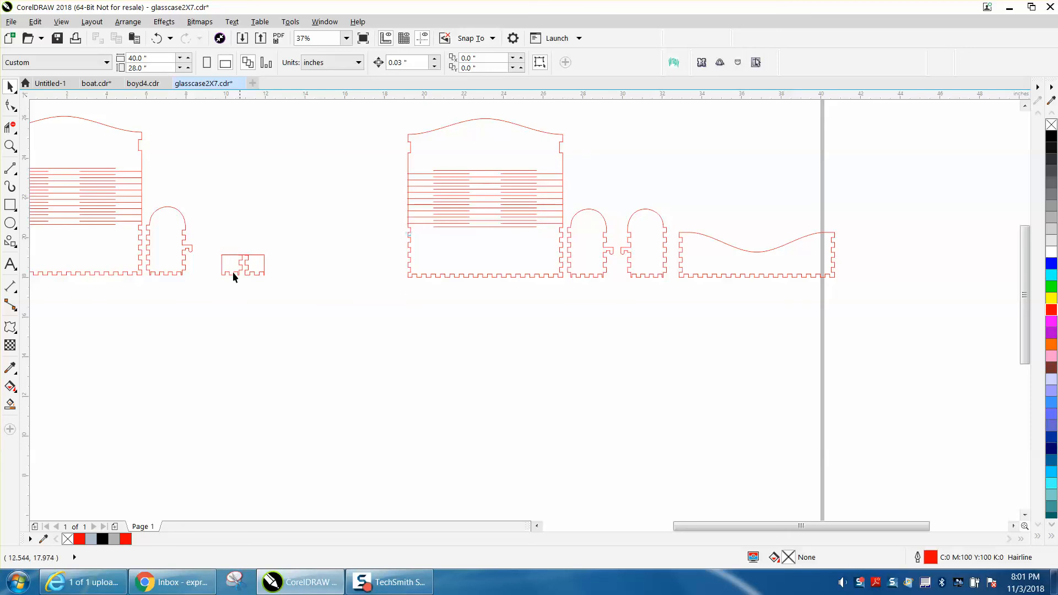
pyautogui.click(11, 146)
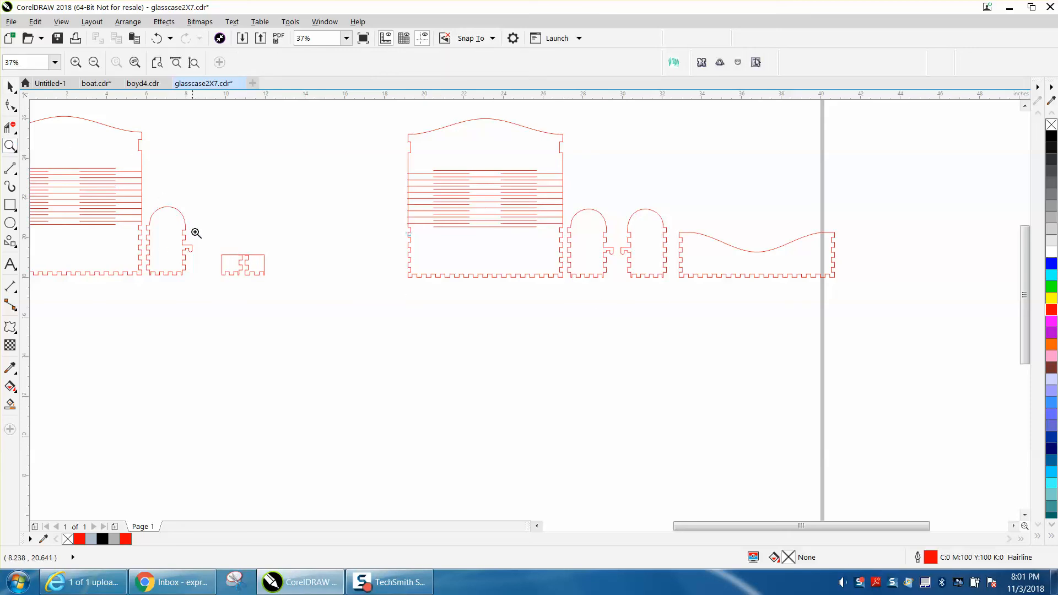
pyautogui.moveTo(196, 233); pyautogui.dragTo(317, 300)
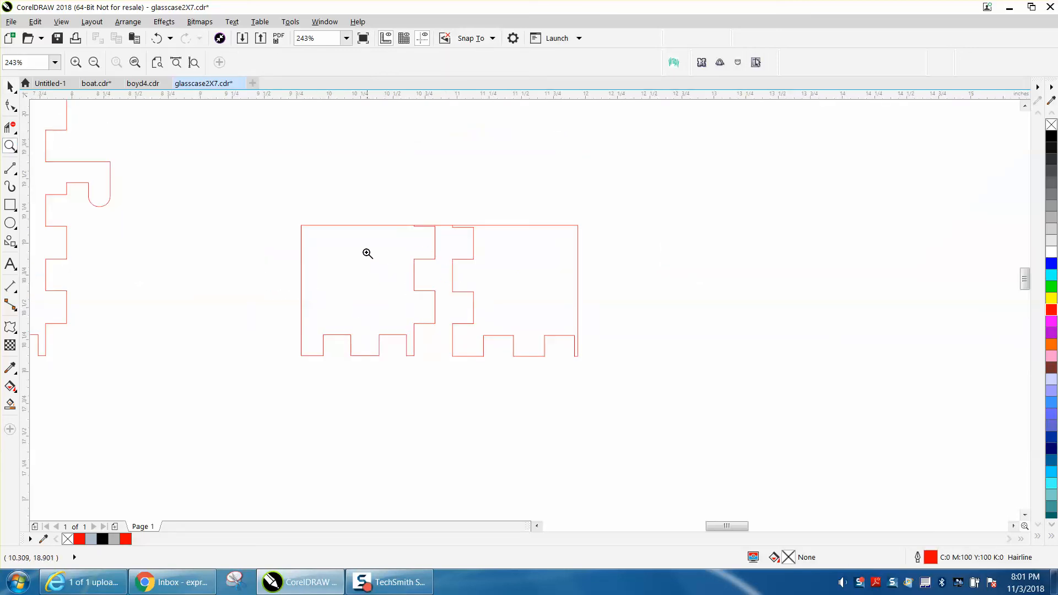
pyautogui.scroll(-3, 367, 252)
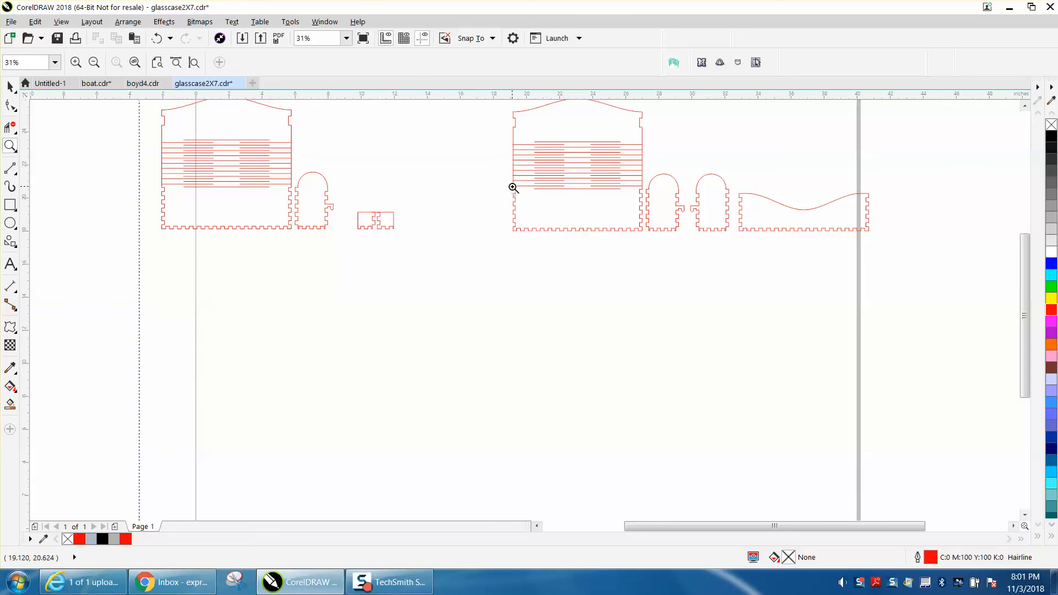
pyautogui.moveTo(508, 183); pyautogui.dragTo(655, 244)
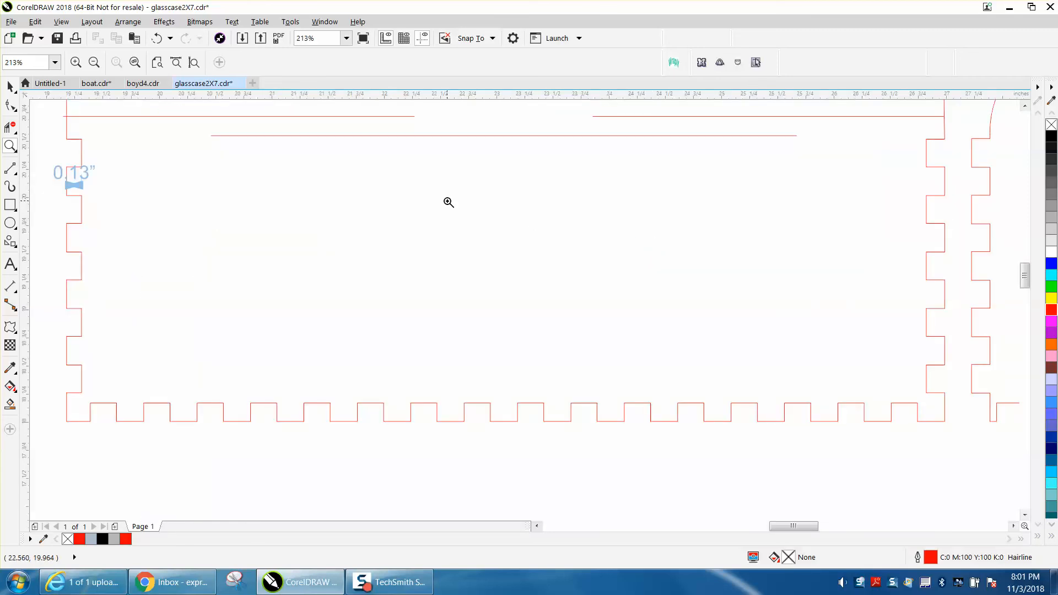
pyautogui.scroll(-3, 449, 202)
pyautogui.scroll(-1, 449, 201)
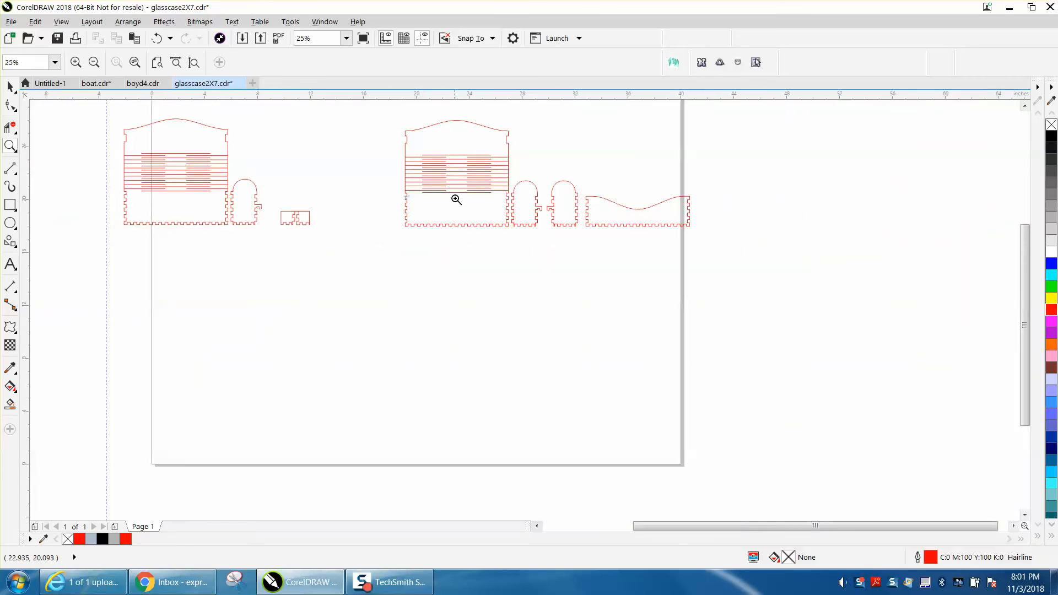